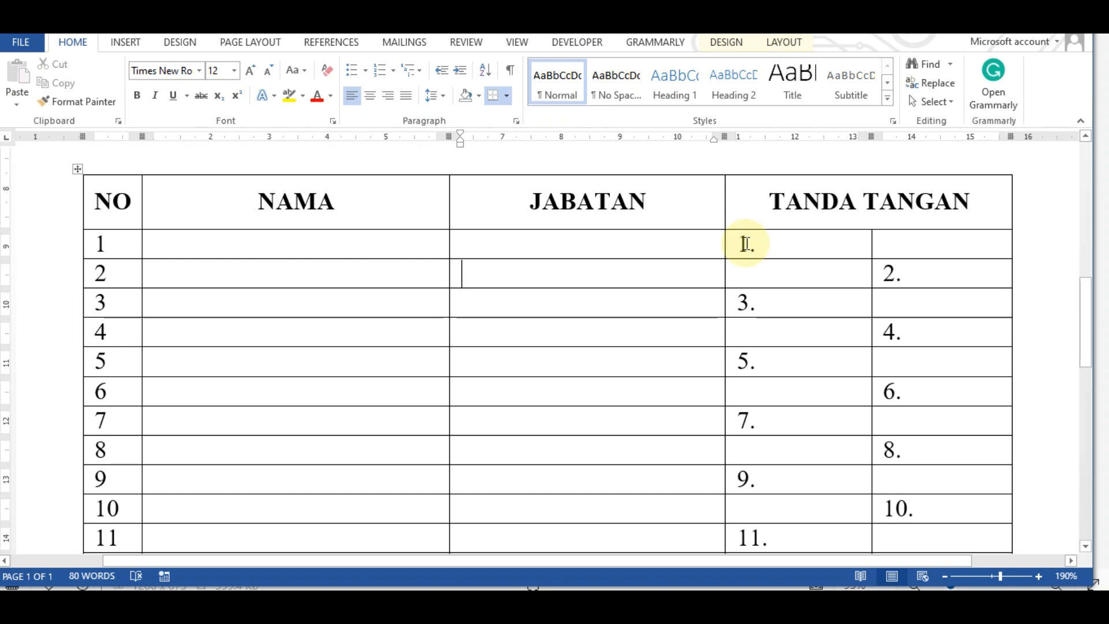
- Merge the row 1 and row 2 cells in the first TANDA TANGAN sub-column, starting with the cell containing "1."
click(782, 242)
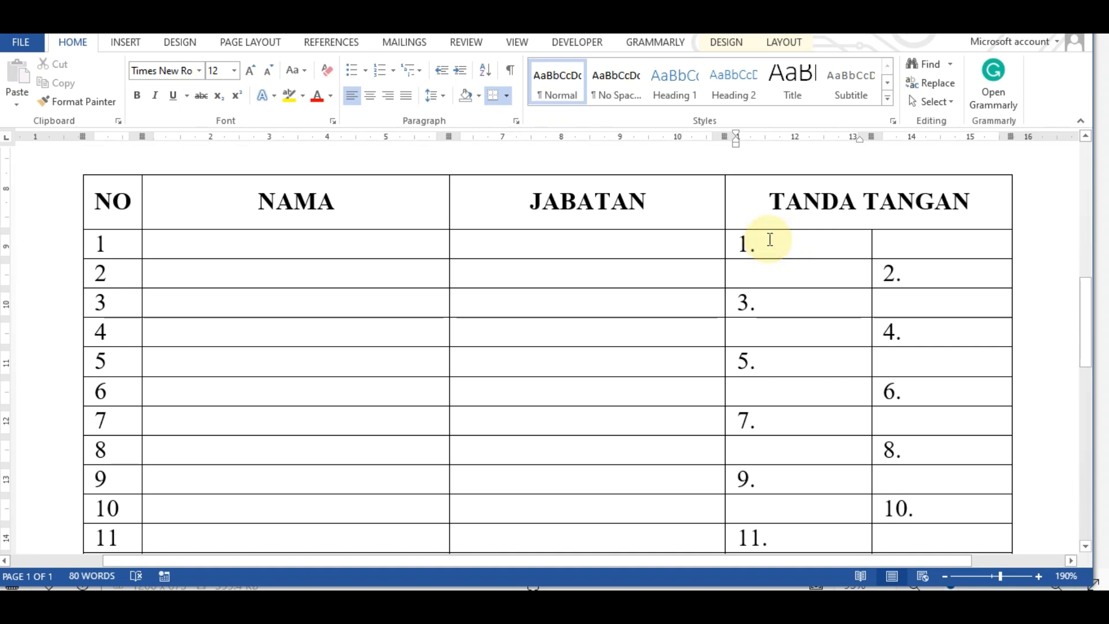
drag(770, 239, 766, 268)
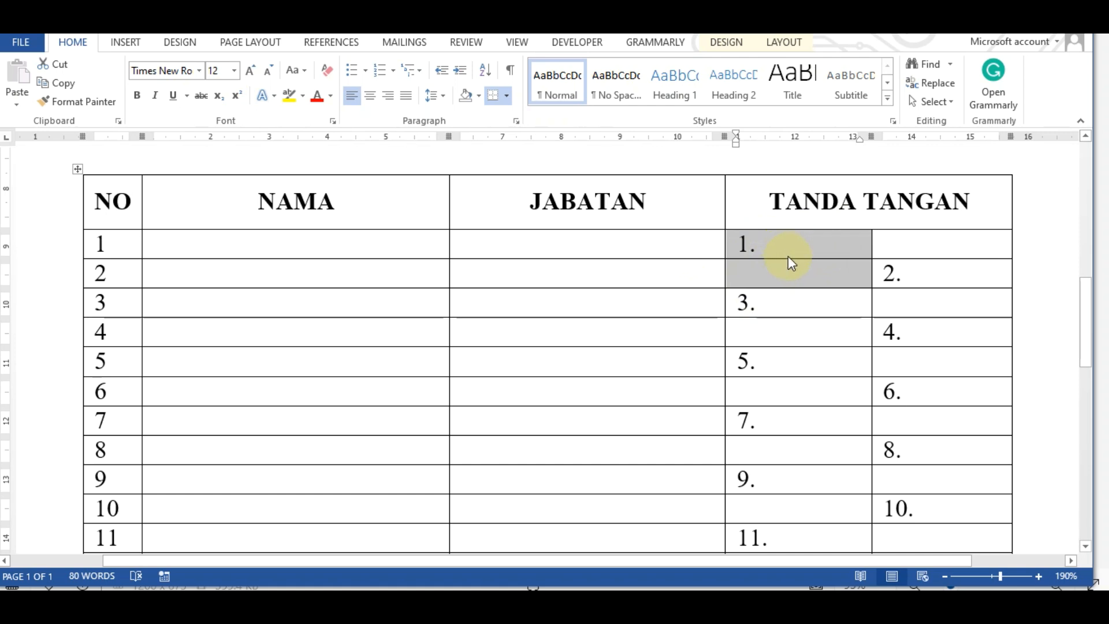
click(782, 51)
click(784, 50)
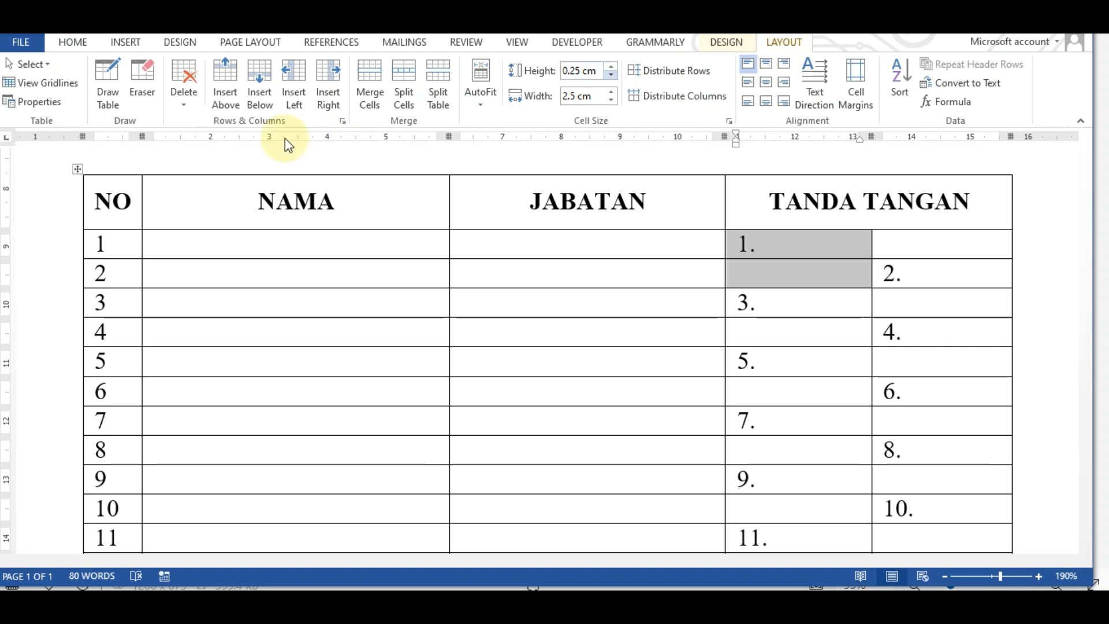
click(368, 88)
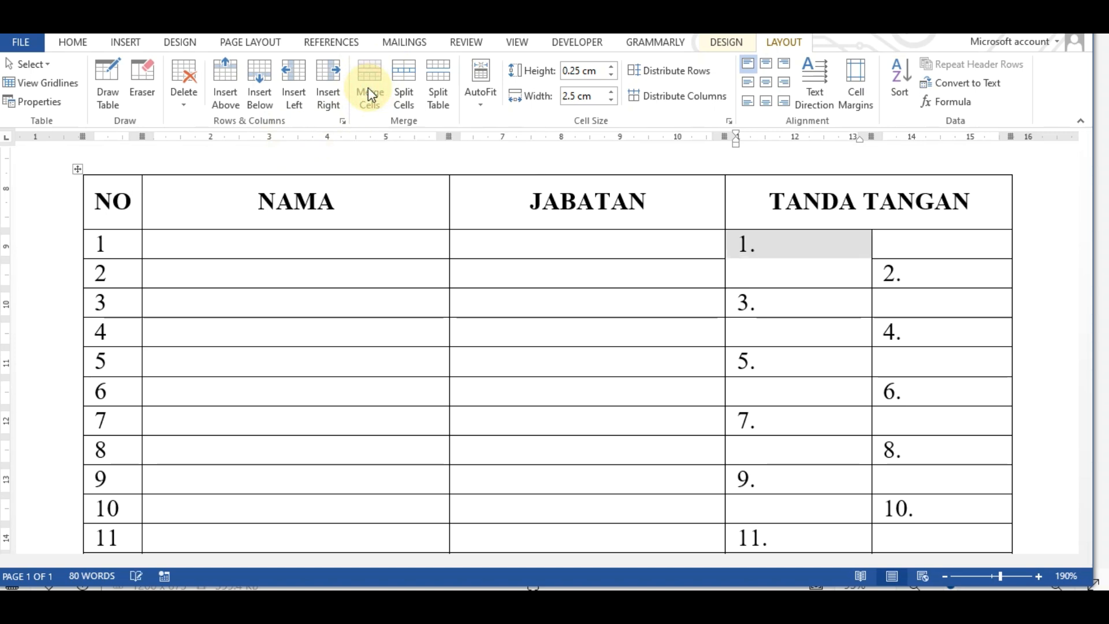
click(788, 267)
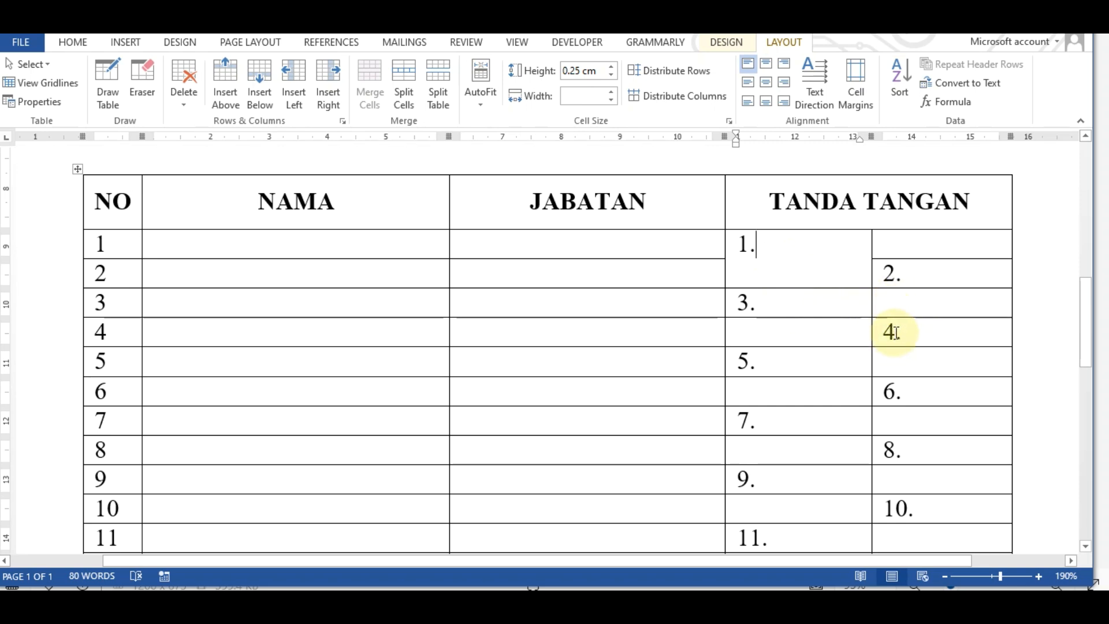
- Merge the row 1 and row 2 cells in the second TANDA TANGAN sub-column, which holds "2."
click(911, 270)
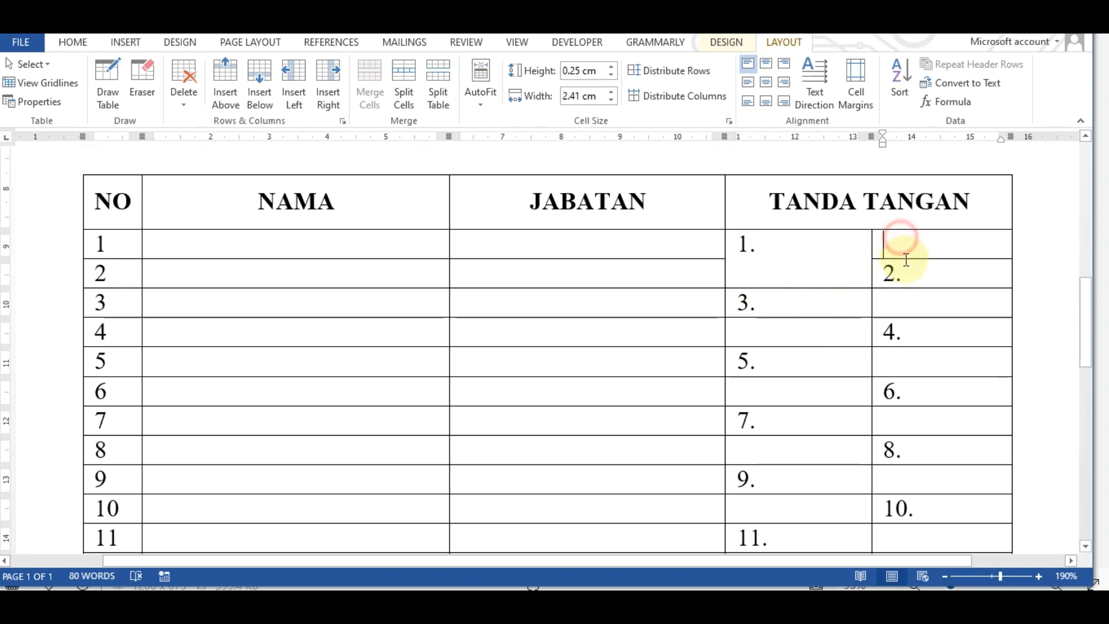
drag(899, 238, 910, 269)
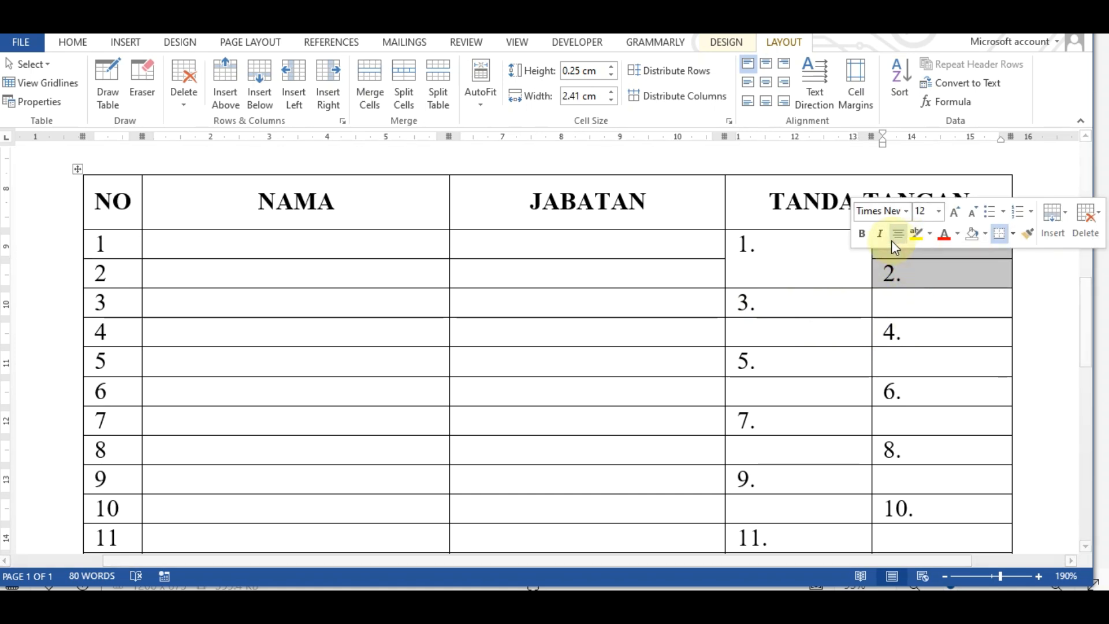
click(816, 258)
drag(906, 247, 896, 271)
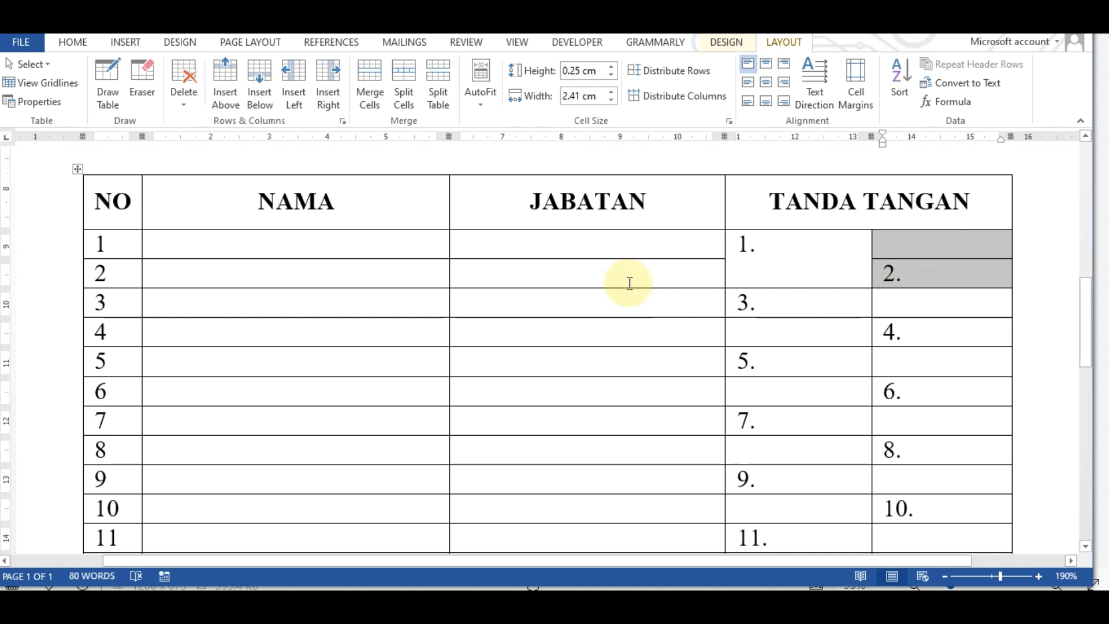
click(377, 108)
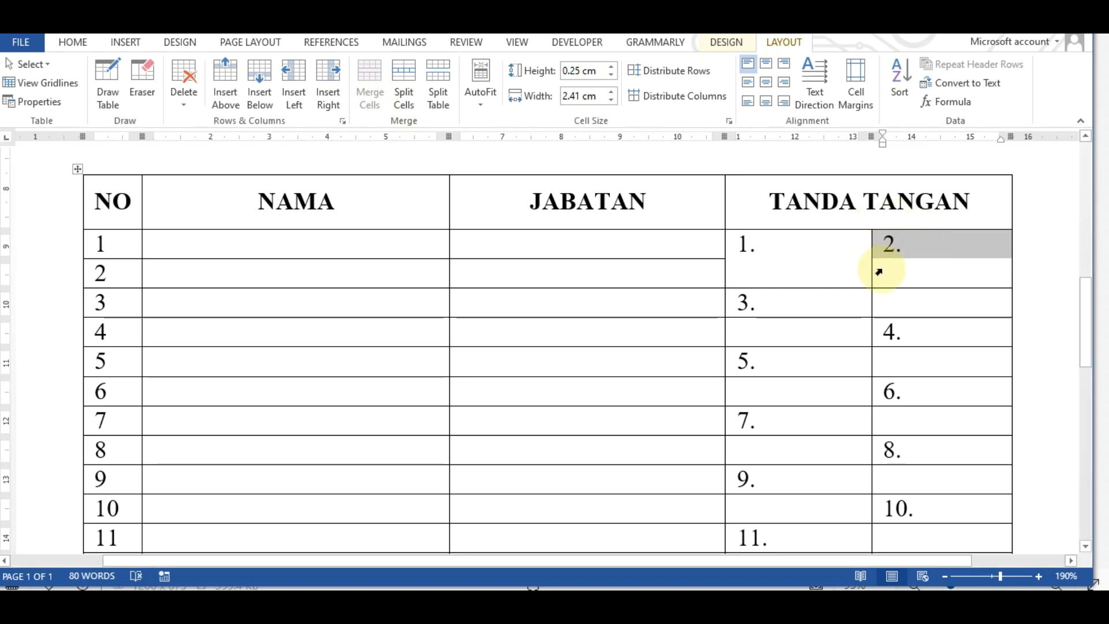
click(916, 265)
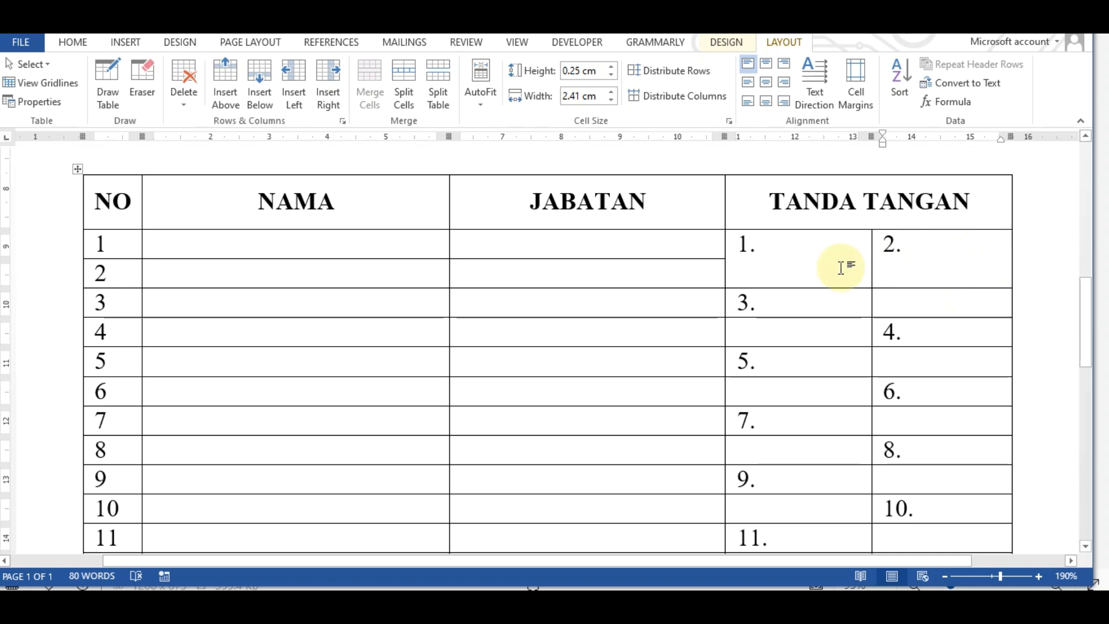
- Apply No Border to the NAMA and JABATAN cells in rows 1 through 5
click(424, 265)
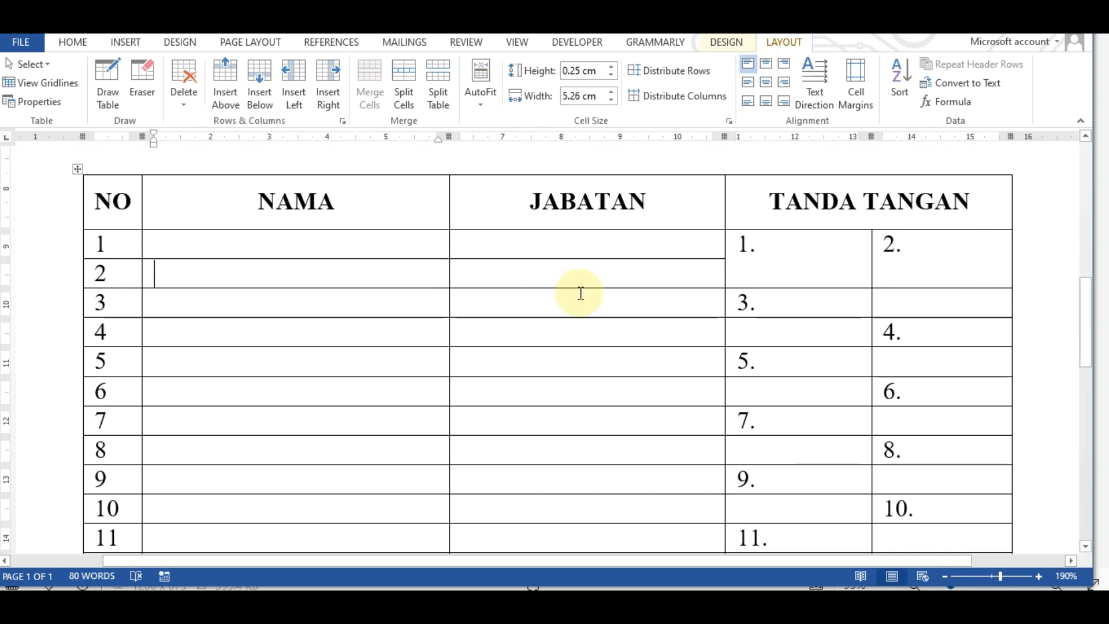
click(73, 43)
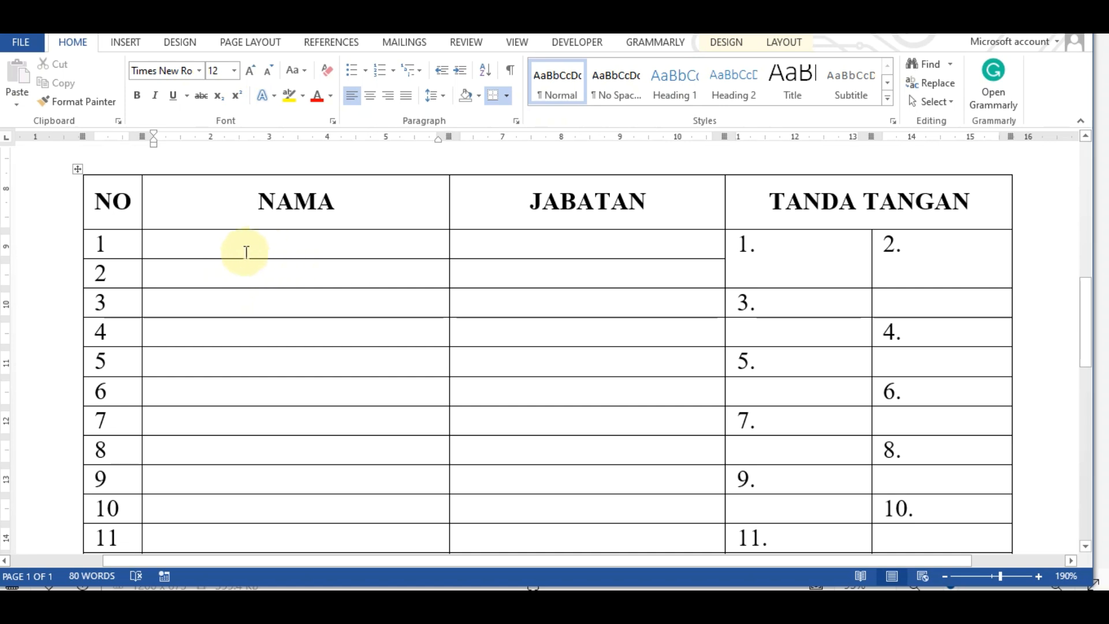
mouse_move(231, 237)
mouse_down()
mouse_move(376, 362)
mouse_move(488, 368)
mouse_up()
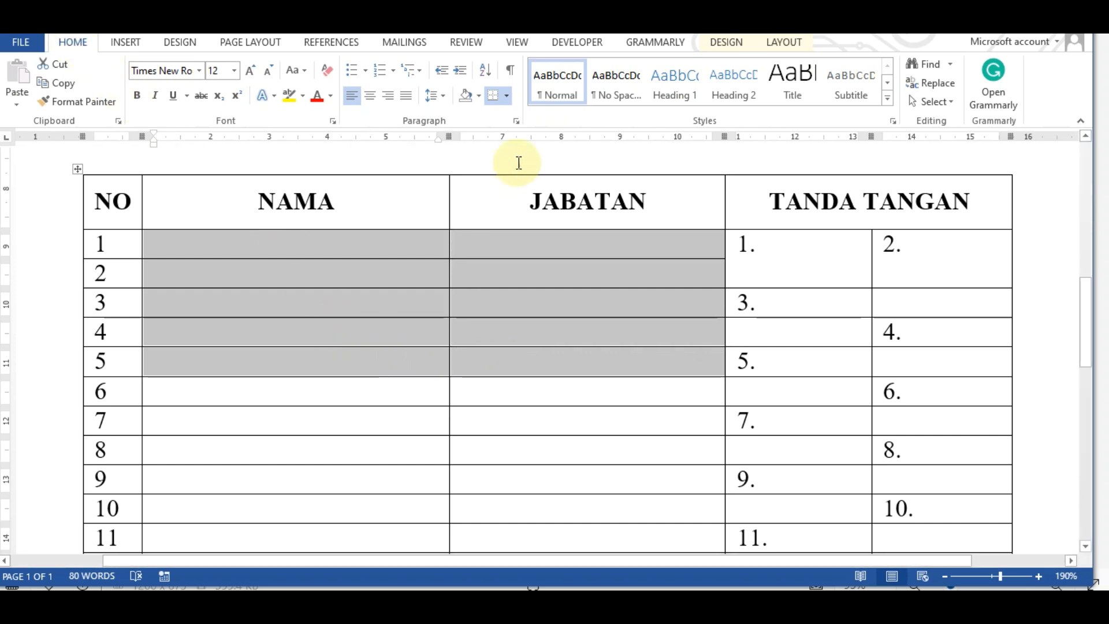
click(507, 96)
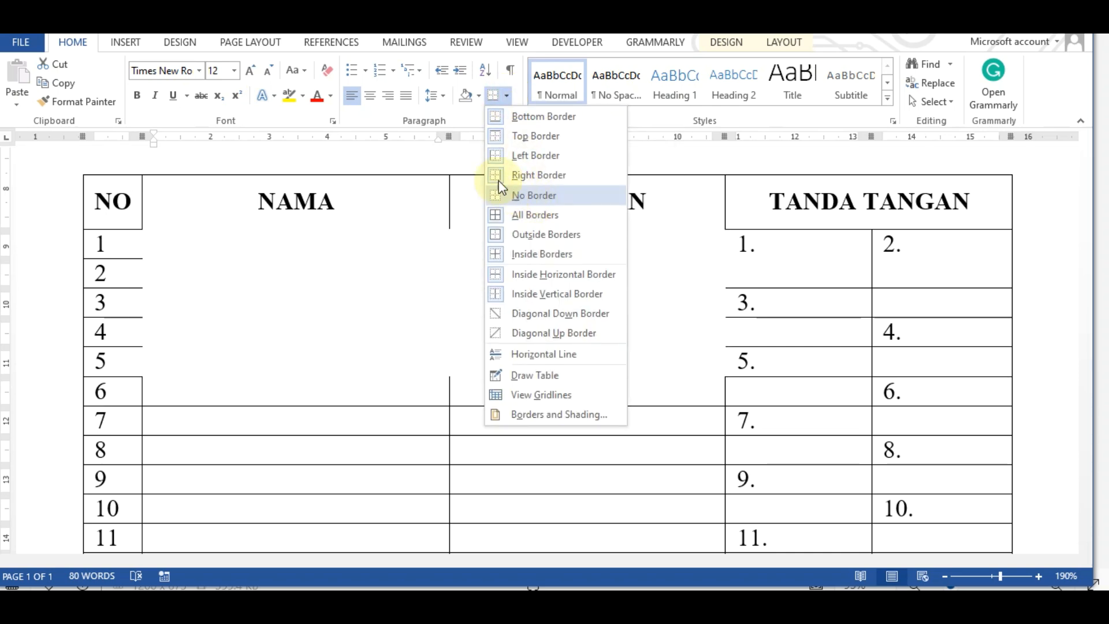
click(556, 195)
click(494, 283)
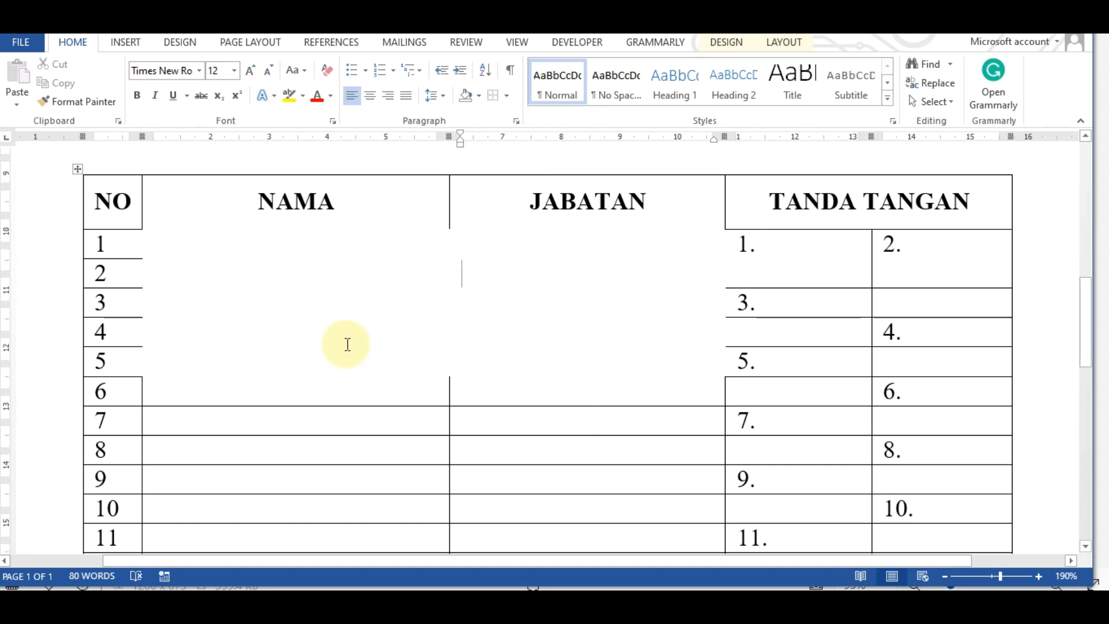
- Try No Border on the NAMA and JABATAN cells in rows 9 and 10, and undo it
scroll(346, 340, down, 4)
click(271, 199)
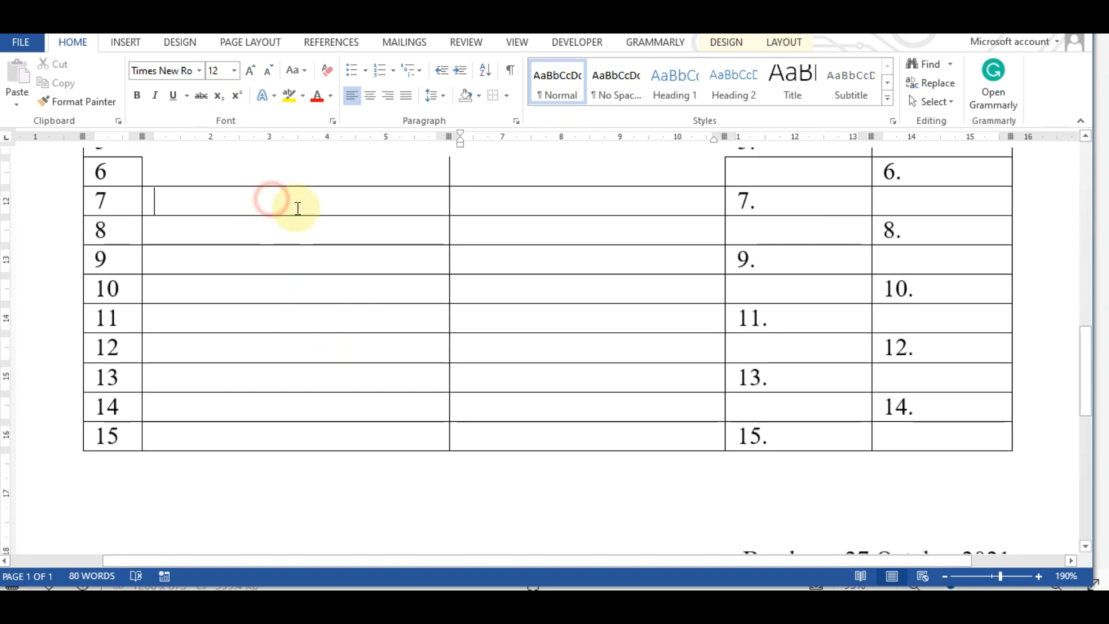
drag(262, 255, 499, 291)
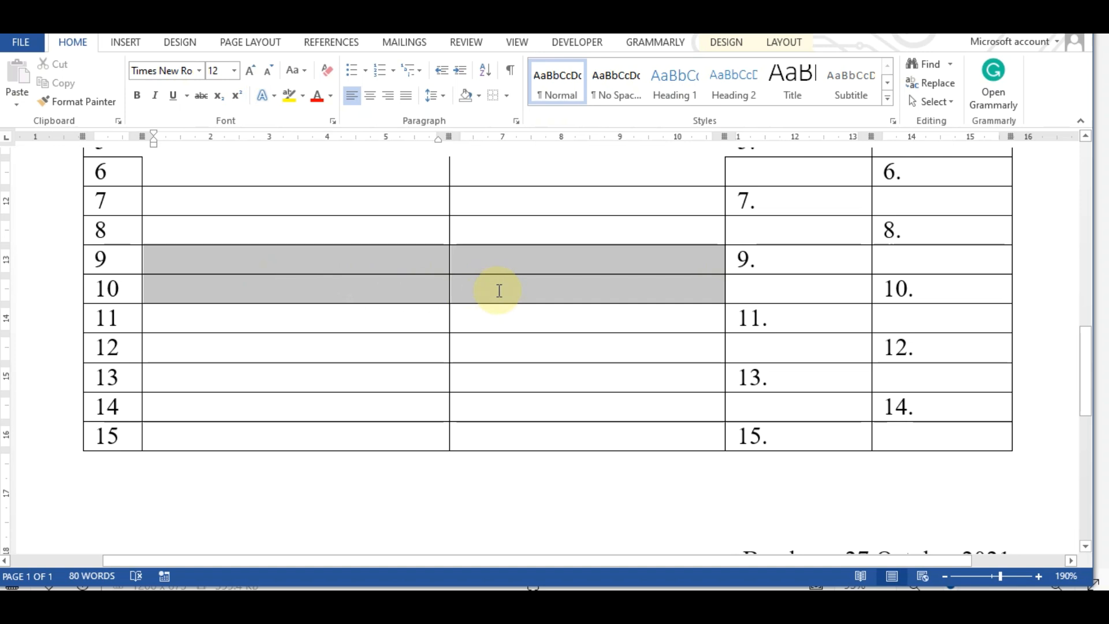
click(79, 45)
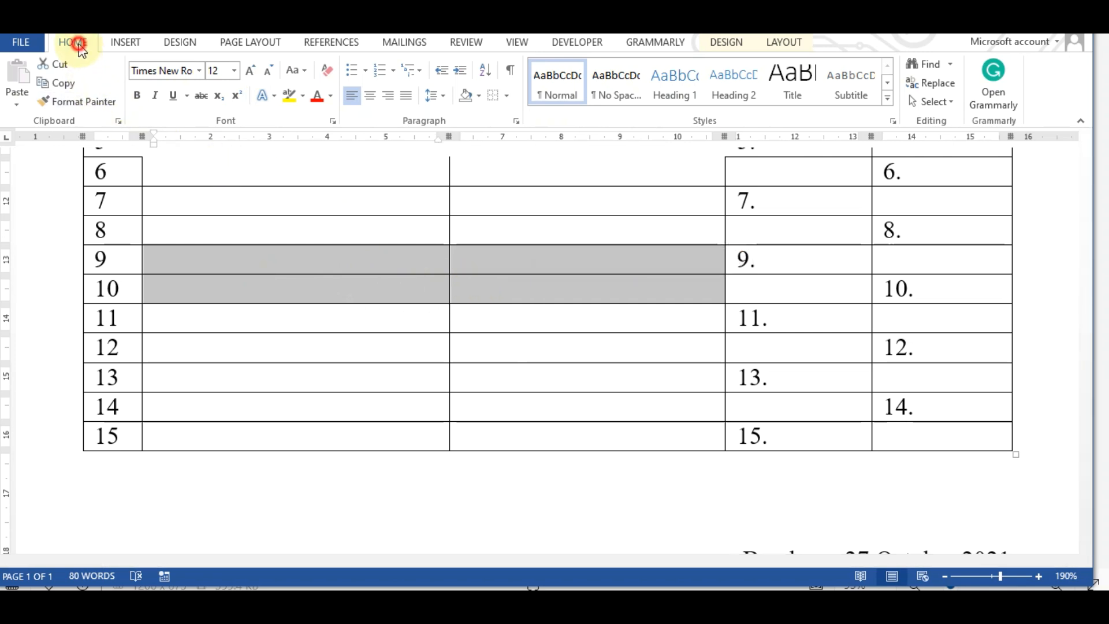
click(507, 95)
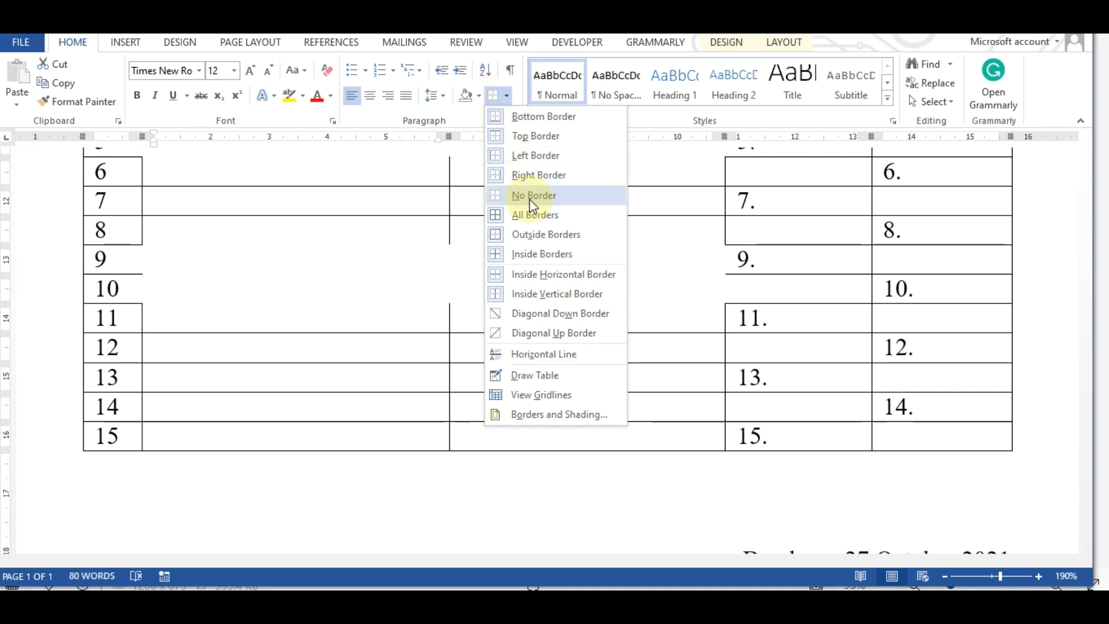
click(531, 196)
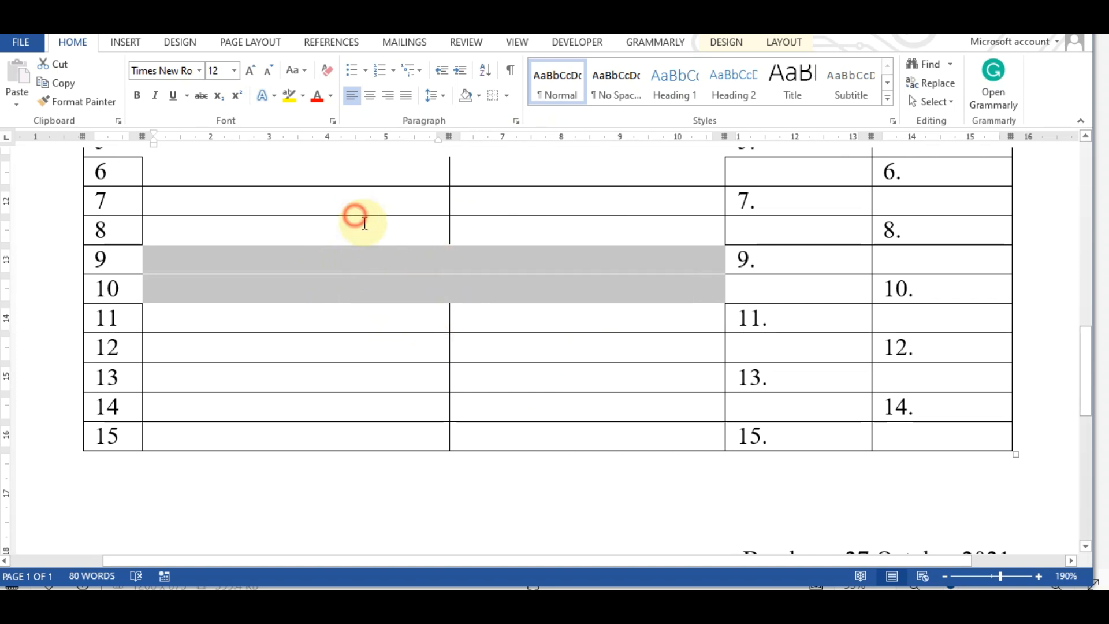
click(389, 202)
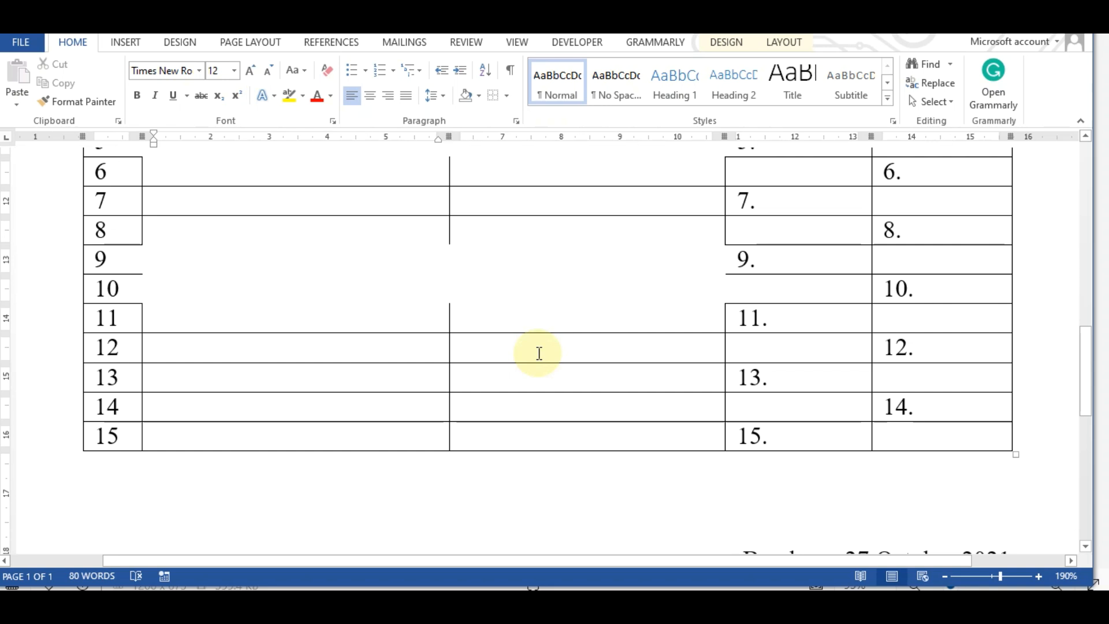
key(ctrl+z)
click(582, 265)
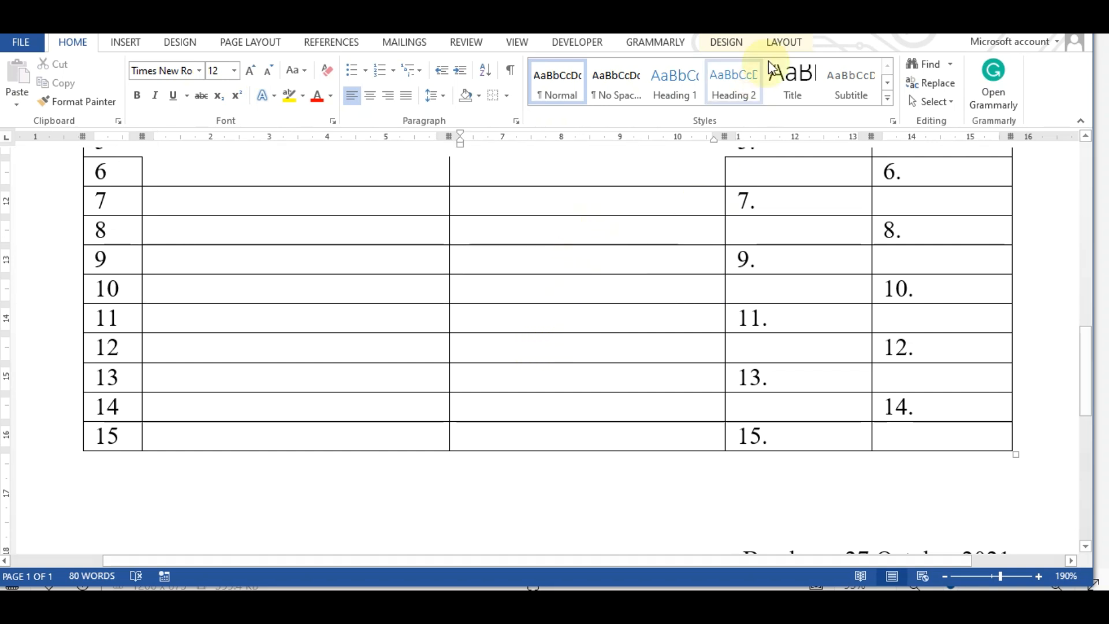
click(786, 43)
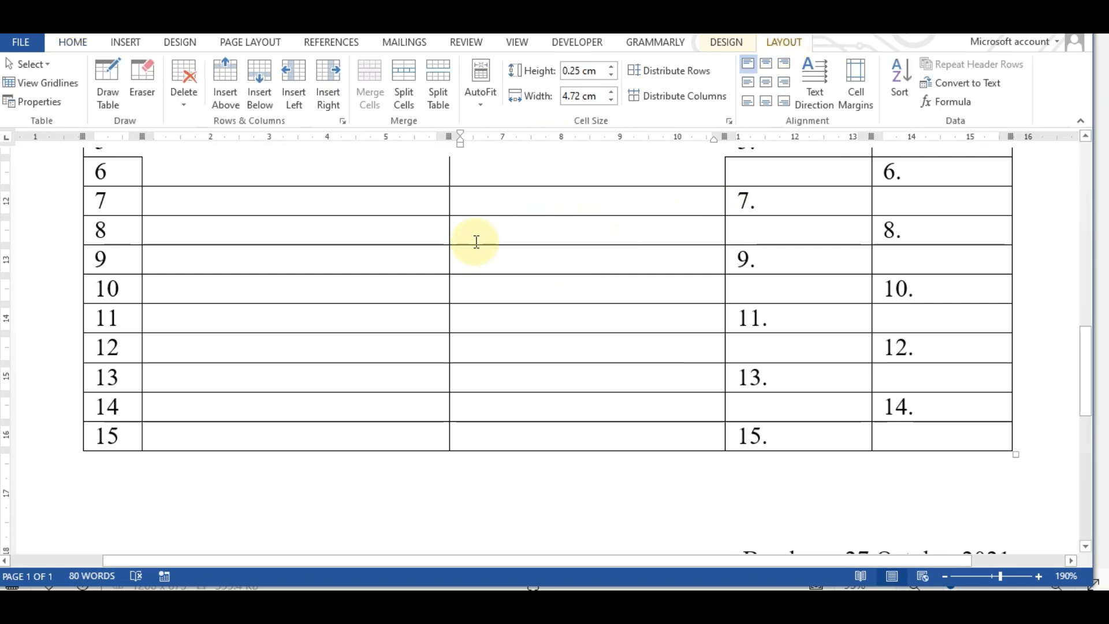
click(361, 230)
click(579, 232)
click(386, 263)
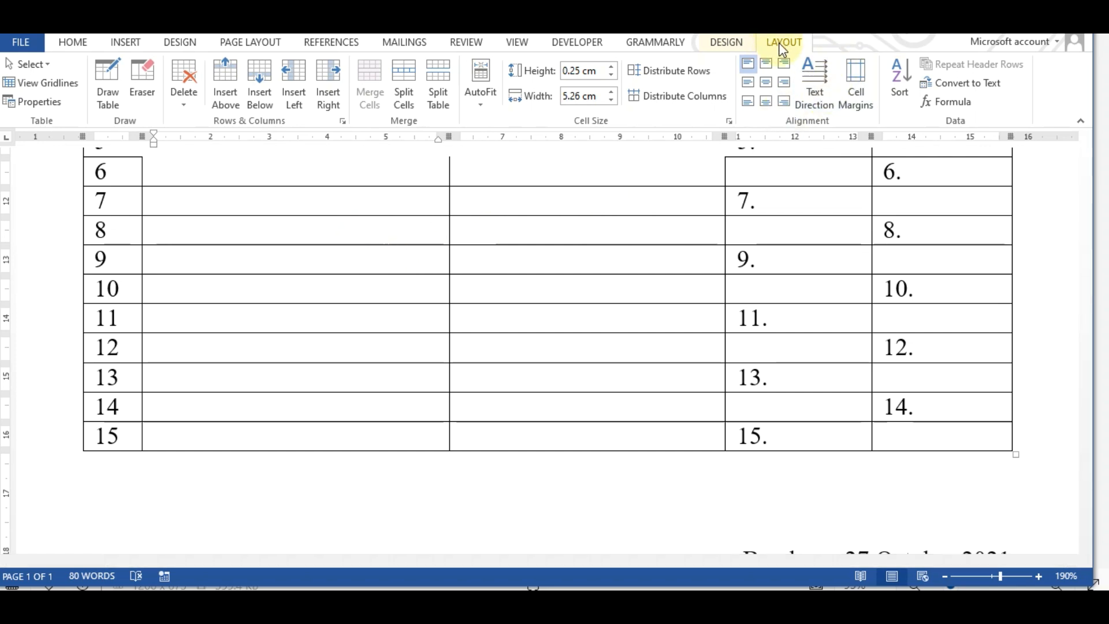
click(615, 507)
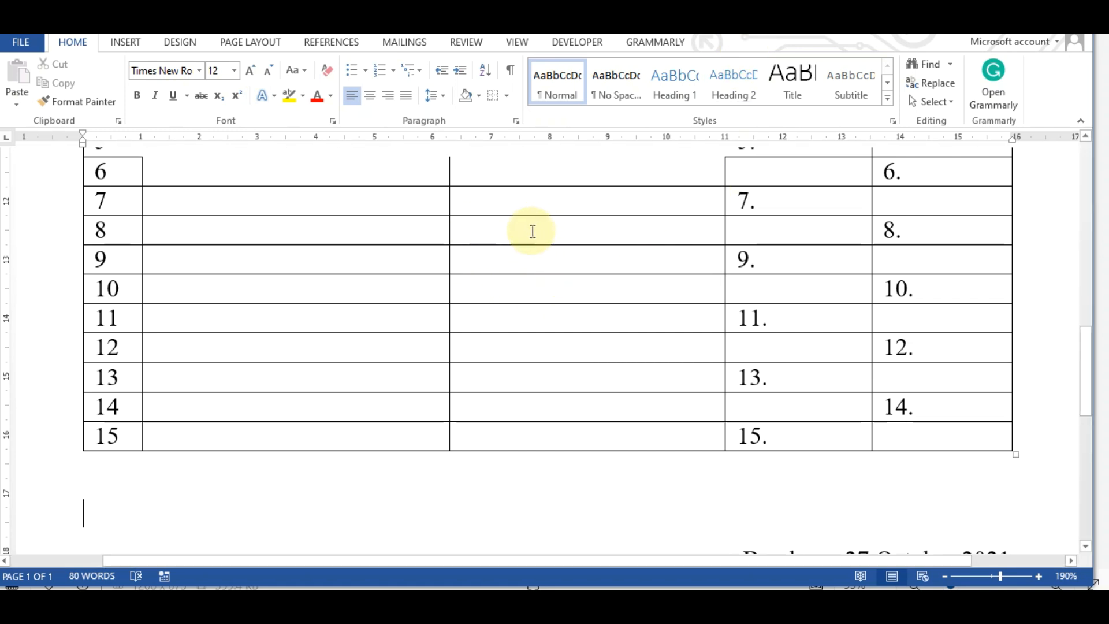
- Use the table Eraser to remove the line between rows 7 and 8 in the NAMA and JABATAN columns
click(499, 224)
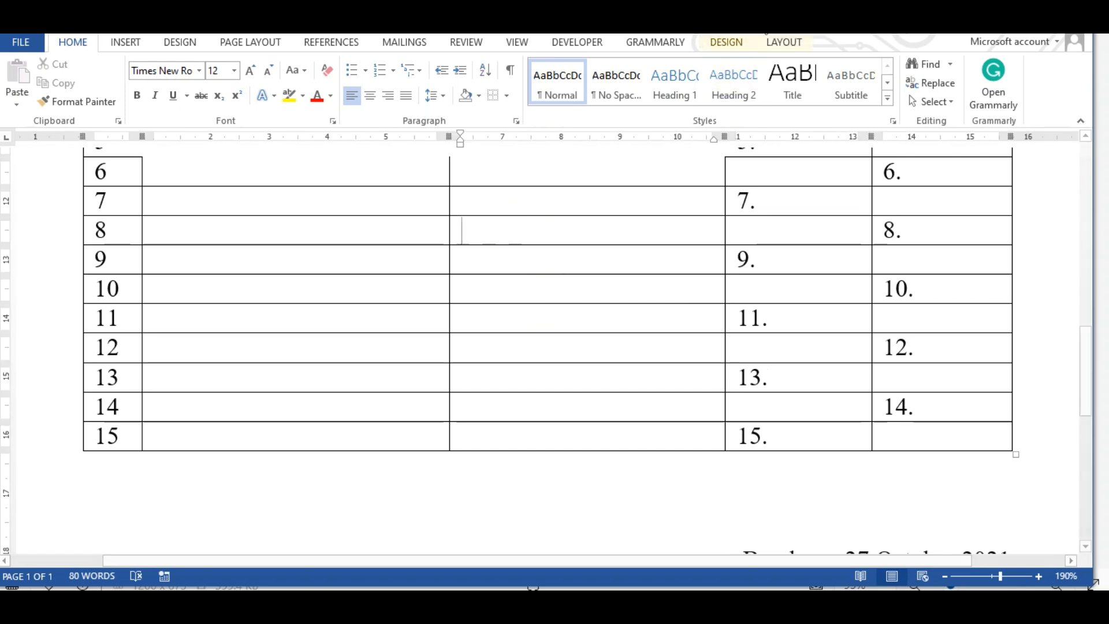
click(783, 45)
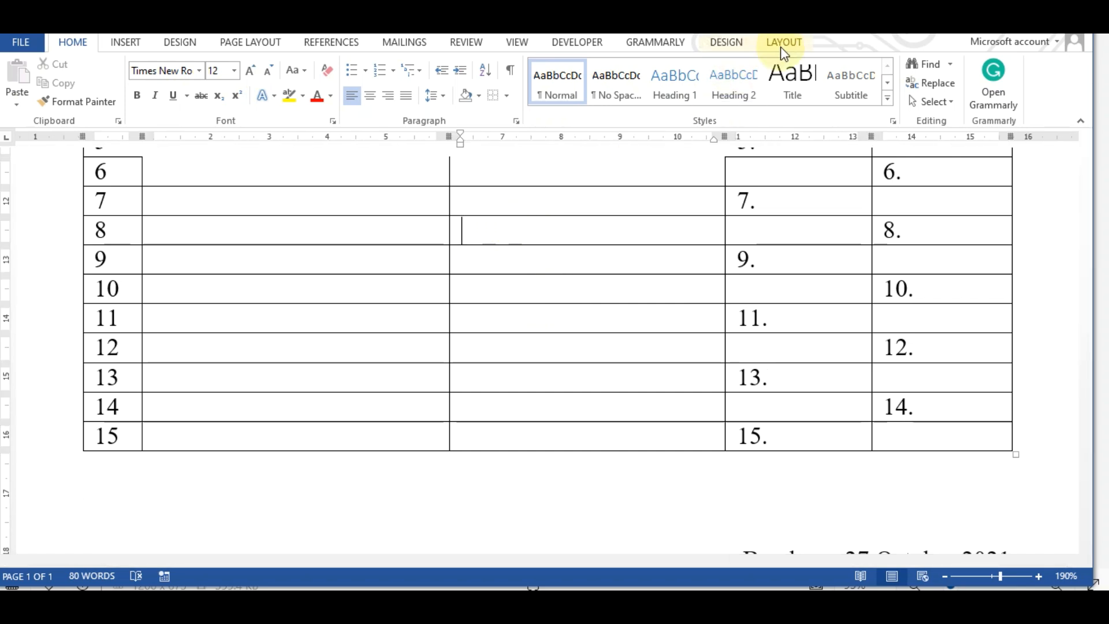
click(784, 45)
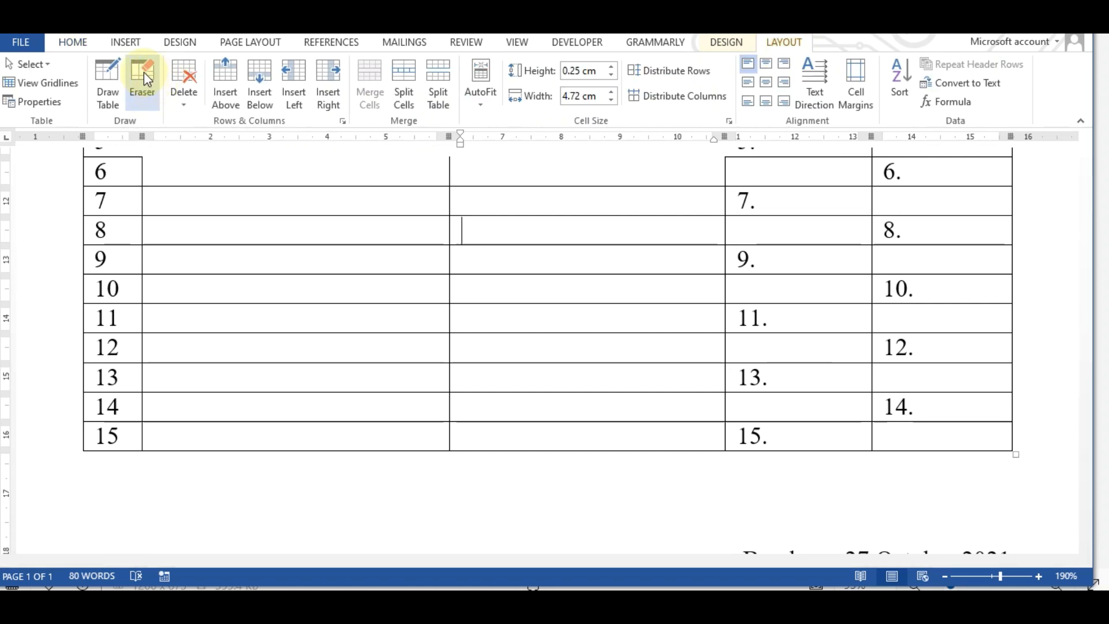
click(138, 88)
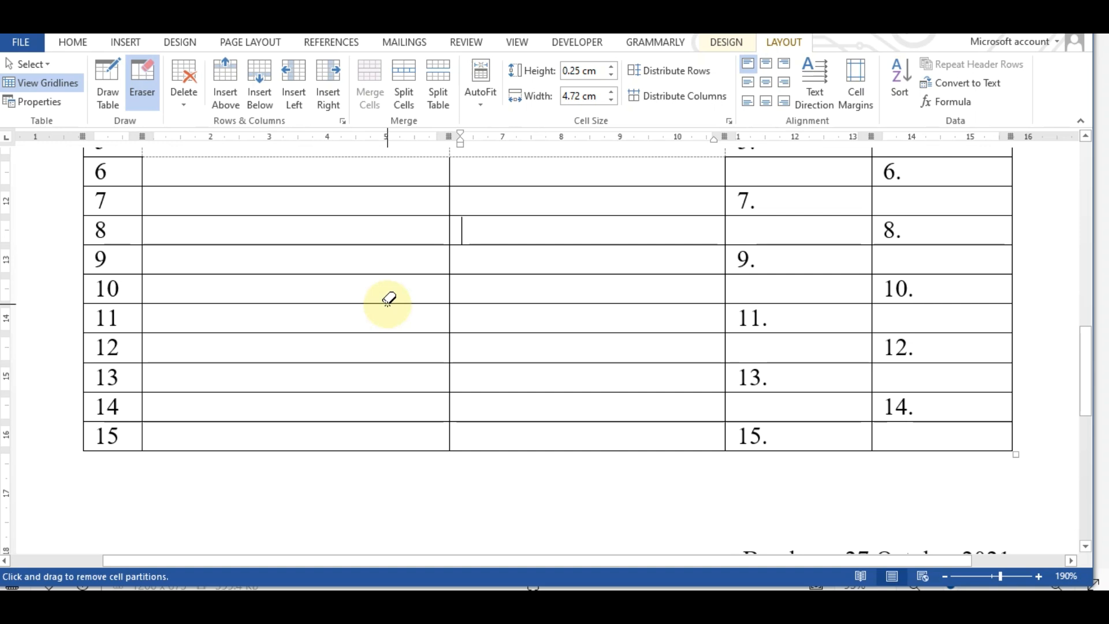
scroll(422, 304, up, 3)
scroll(478, 321, down, 1)
scroll(478, 322, down, 1)
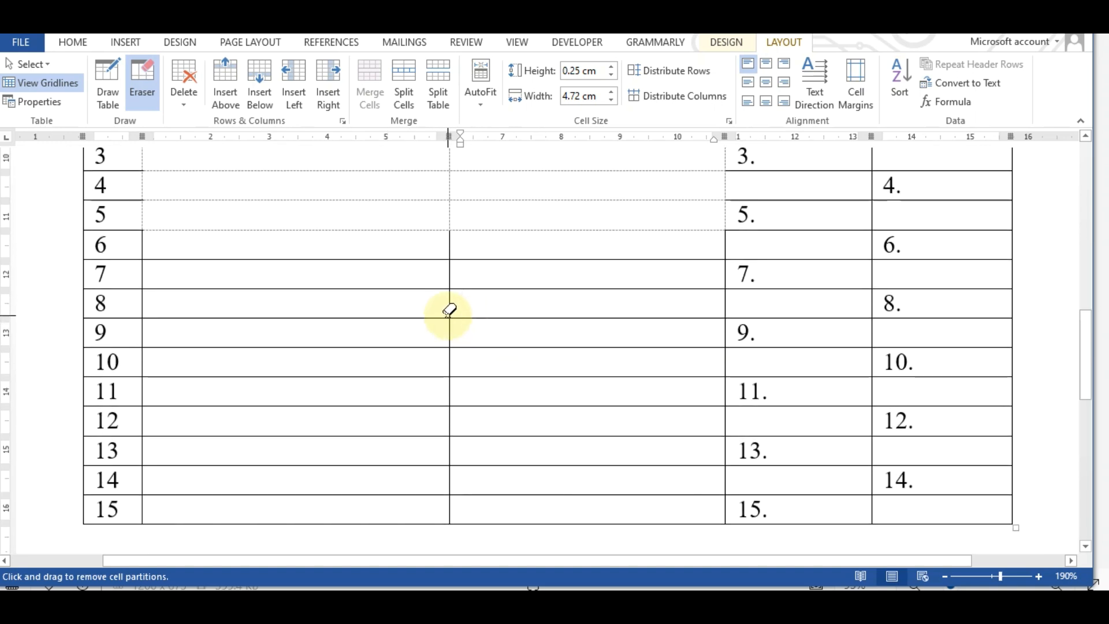
click(351, 287)
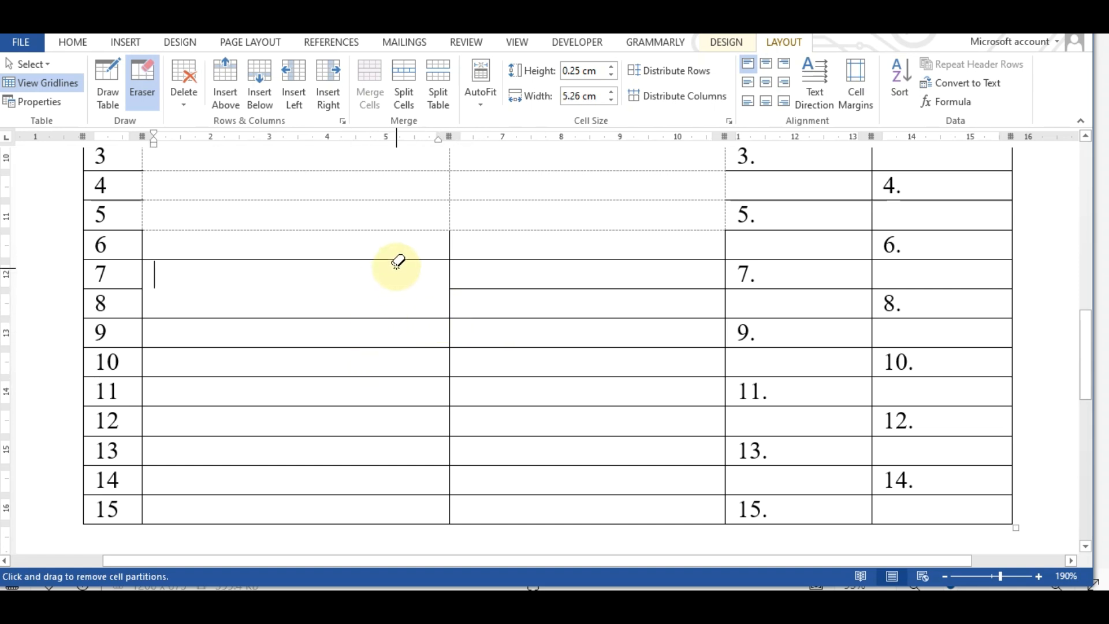
click(485, 288)
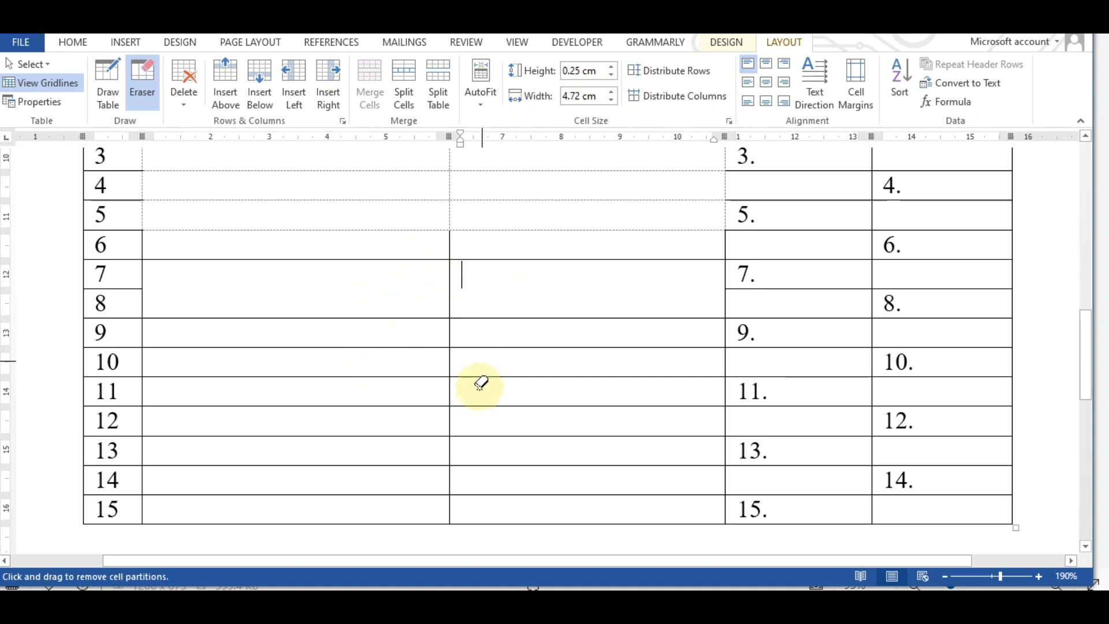
- Erase the NAMA and JABATAN lines between rows 9 and 10 and between rows 11 and 12
click(384, 347)
click(509, 347)
click(384, 406)
click(511, 406)
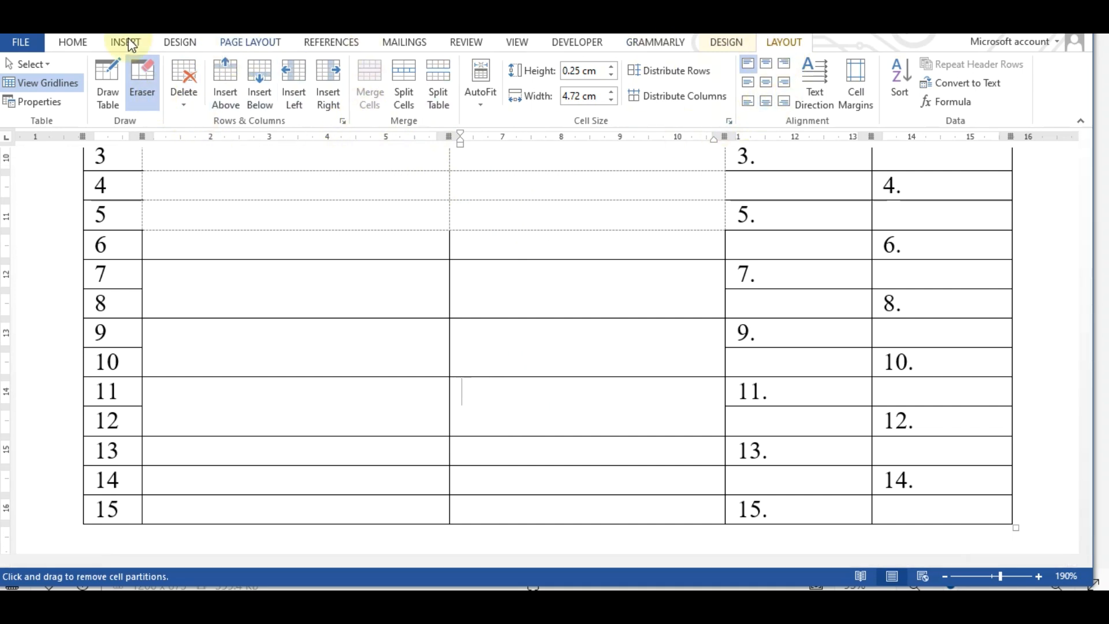
click(73, 41)
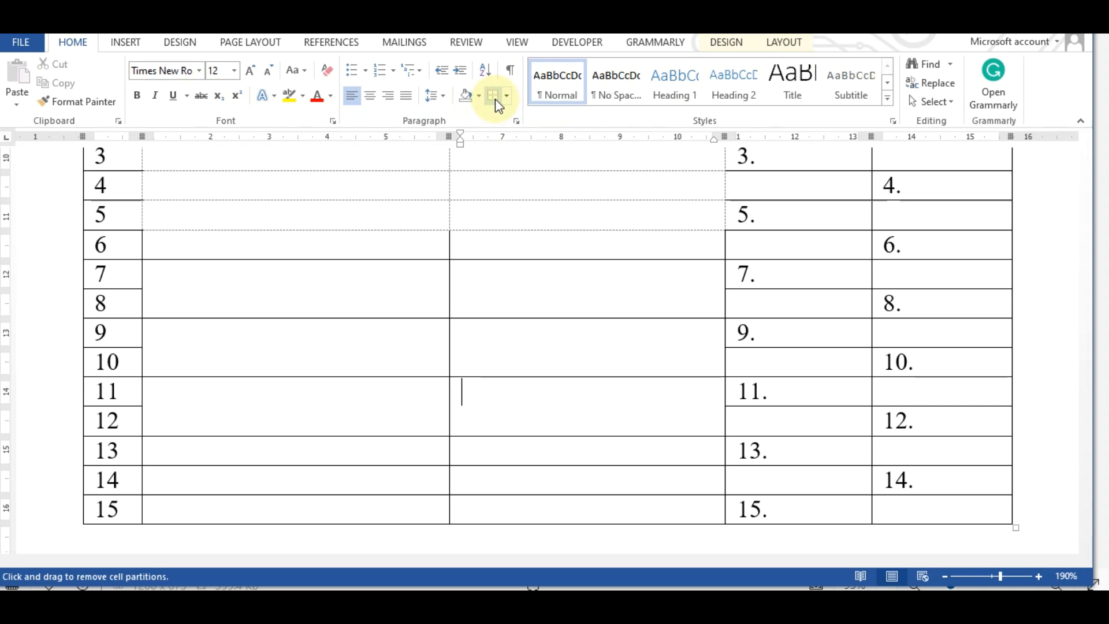